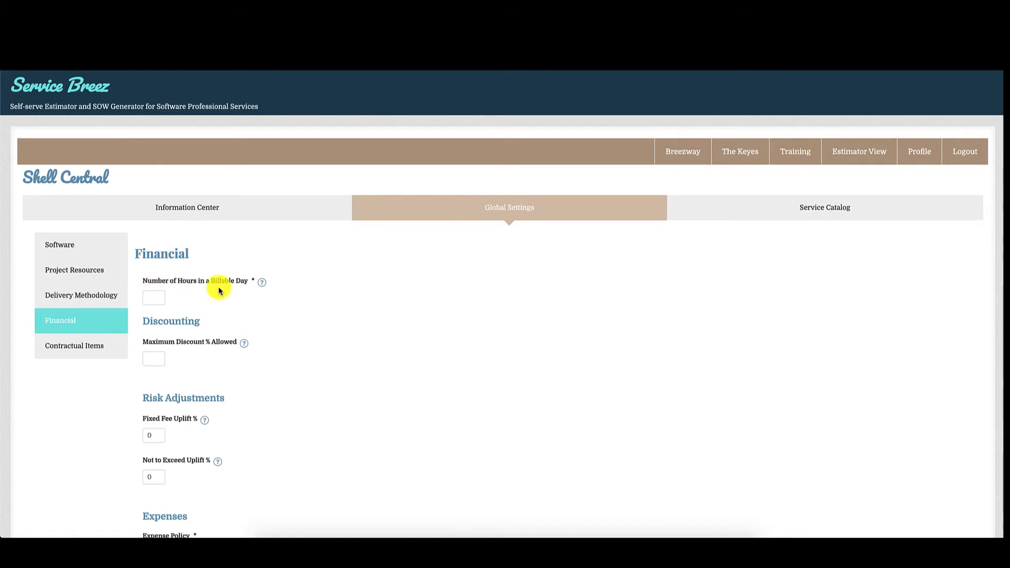
Set the number of hours in a billable day to 8 in the Financial settings
scroll(266, 416, "down", 3)
scroll(263, 437, "up", 3)
left_click(153, 296)
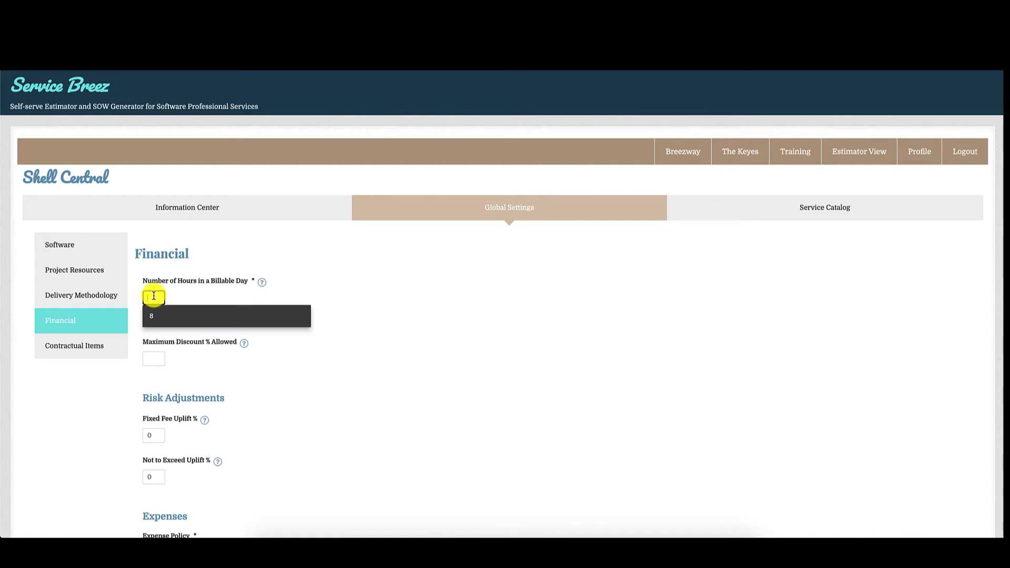
type("8")
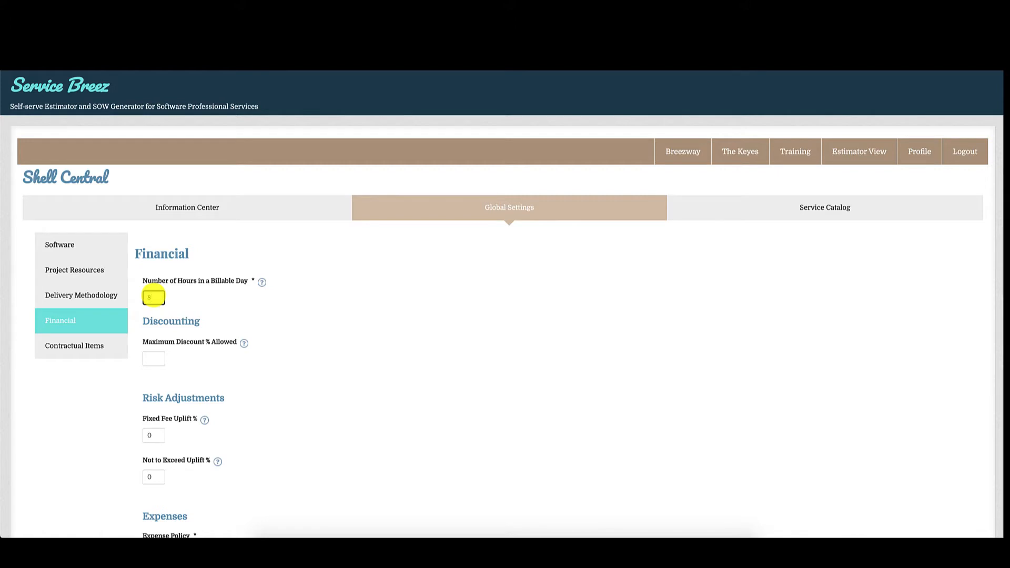
left_click(233, 313)
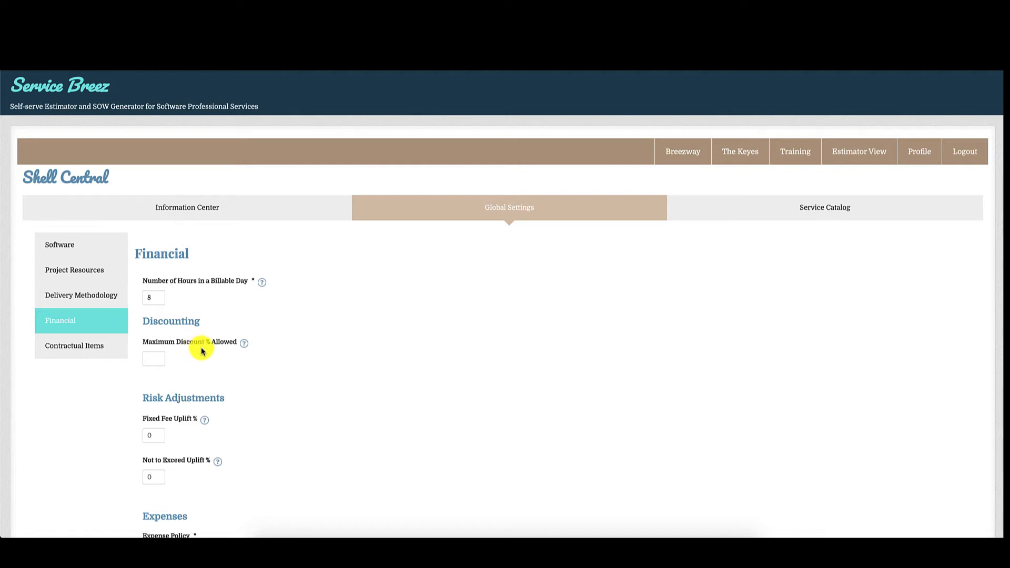
Set the maximum discount percentage allowed to 25 under Discounting
left_click(149, 360)
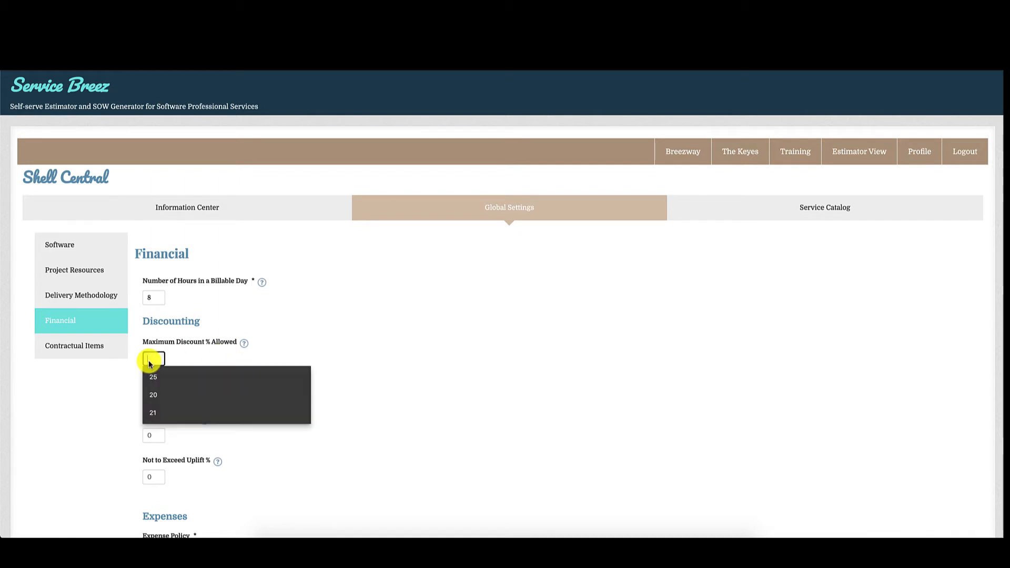
left_click(152, 376)
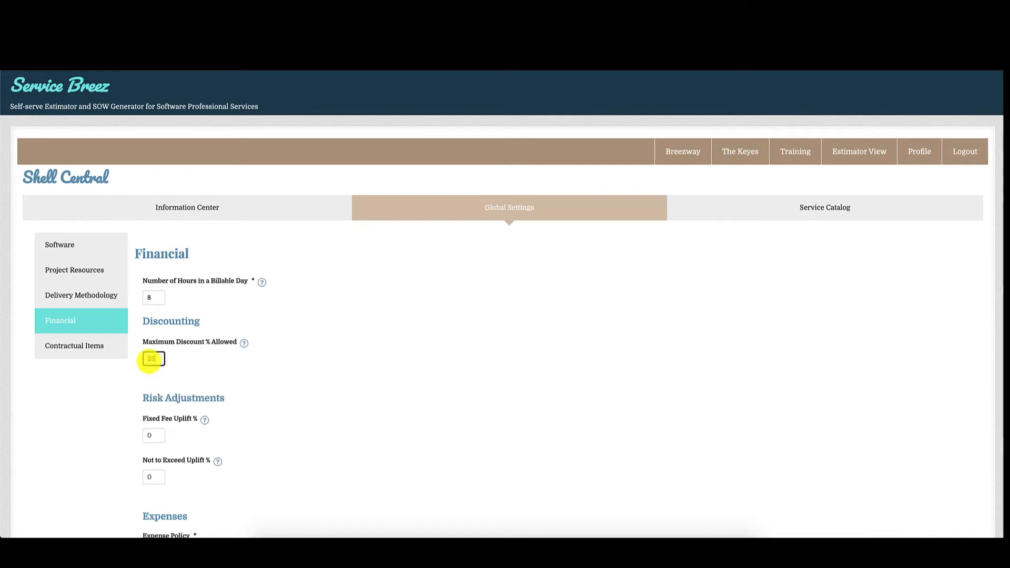
scroll(245, 365, "down", 1)
left_click(245, 365)
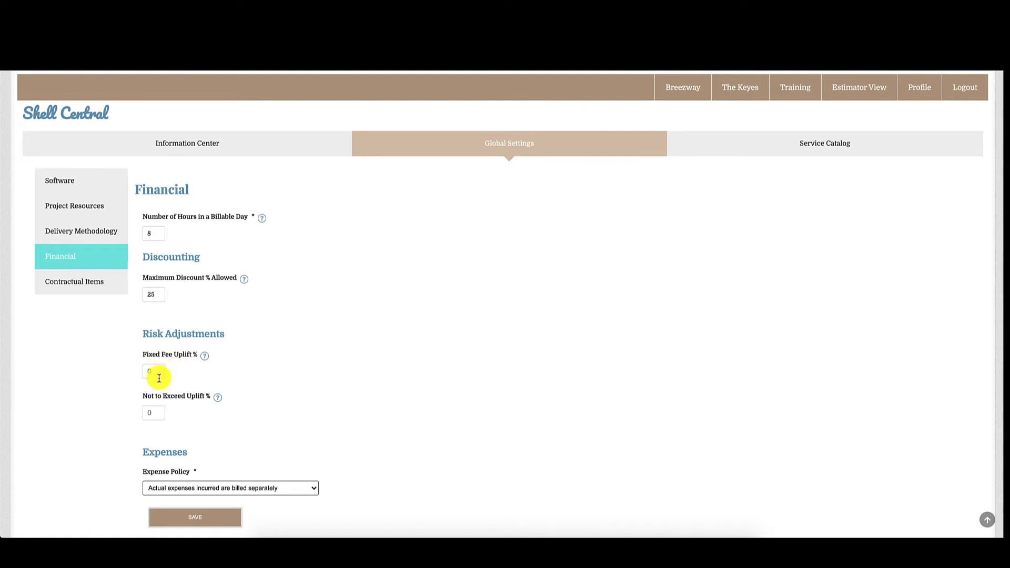
Set both the Fixed Fee Uplift % and the Not to Exceed Uplift % to 30 under Risk Adjustments
left_click(159, 375)
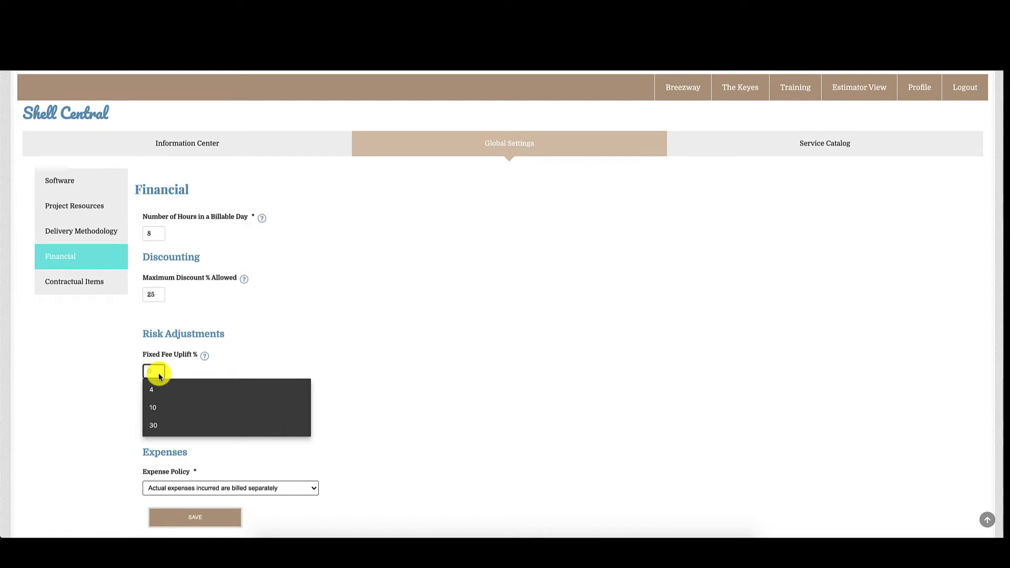
type("30")
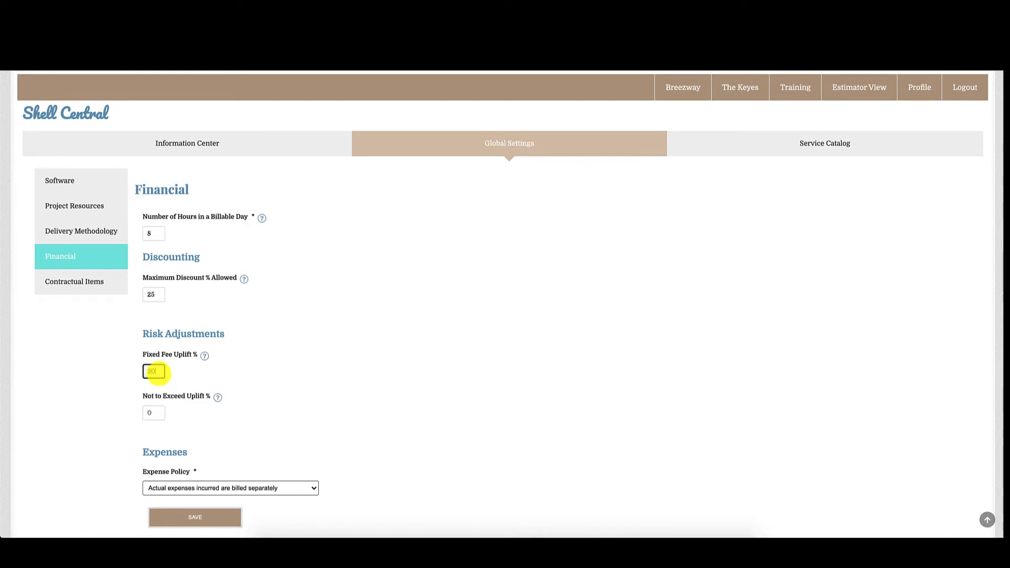
left_click(176, 372)
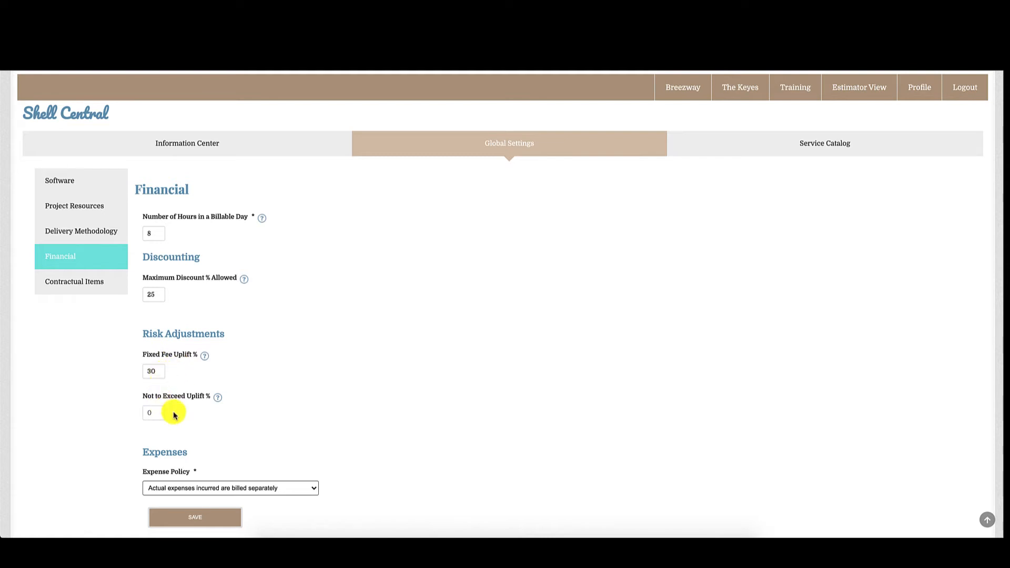
scroll(174, 413, "down", 1)
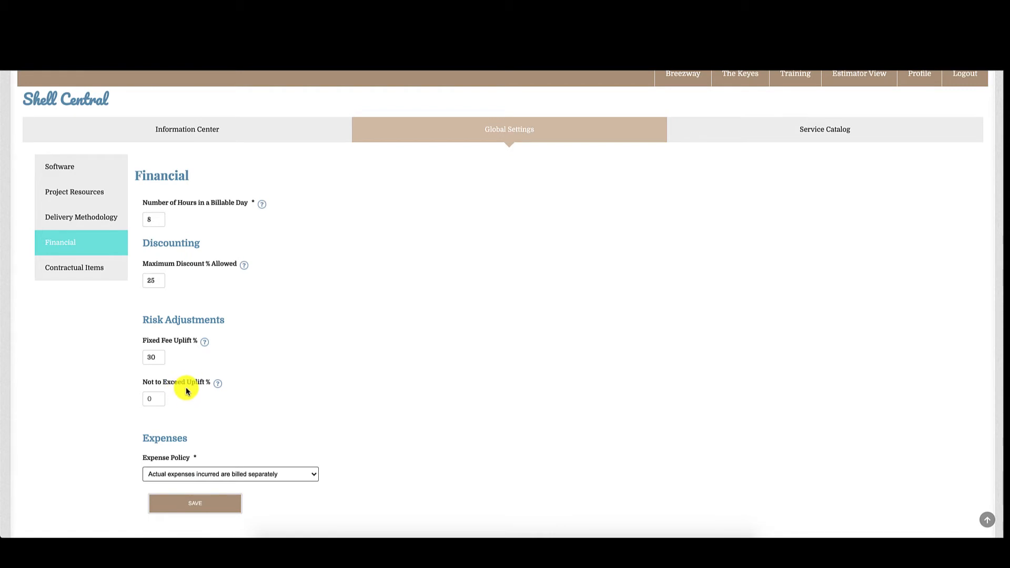
left_click(160, 401)
type("30")
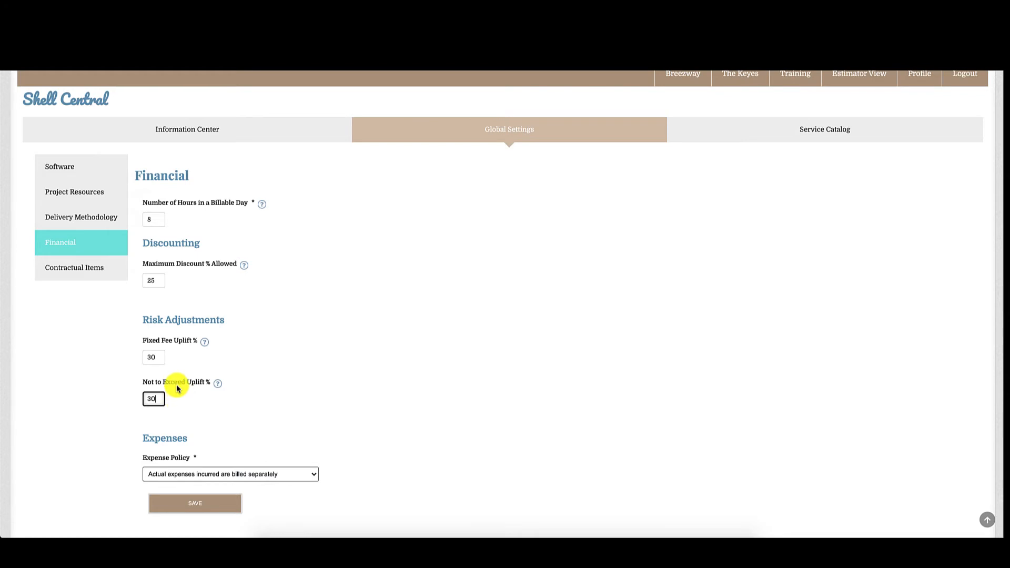
scroll(327, 424, "down", 1)
scroll(331, 432, "down", 1)
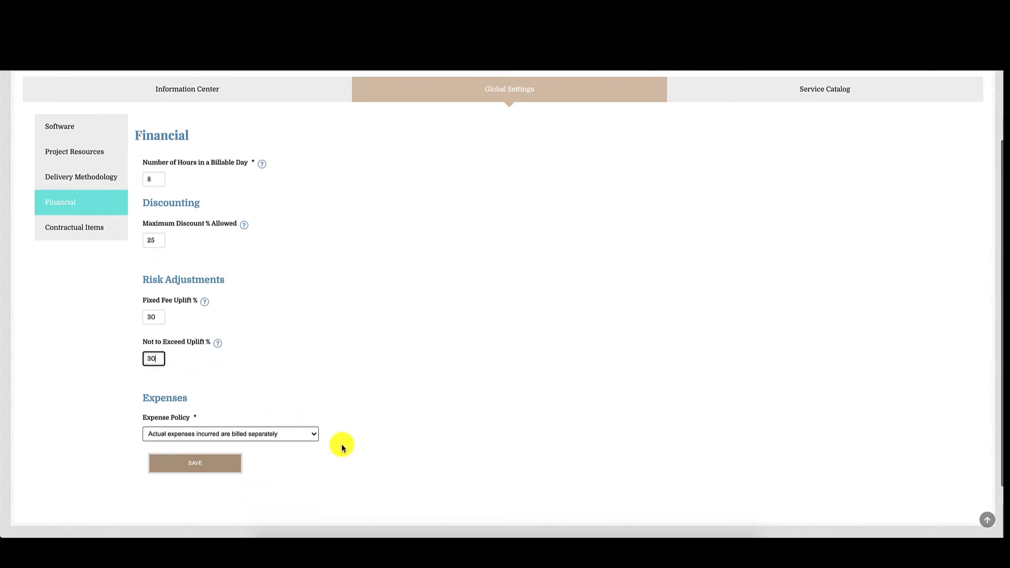
left_click(170, 397)
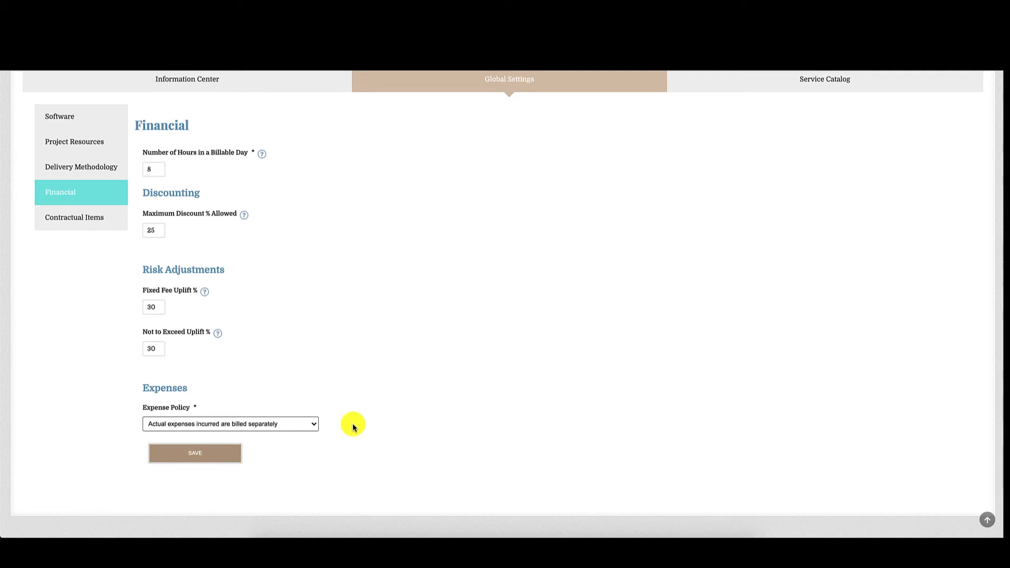
Set the Expense Policy to "Pre-defined expenses are to be included in the daily rate"
left_click(266, 429)
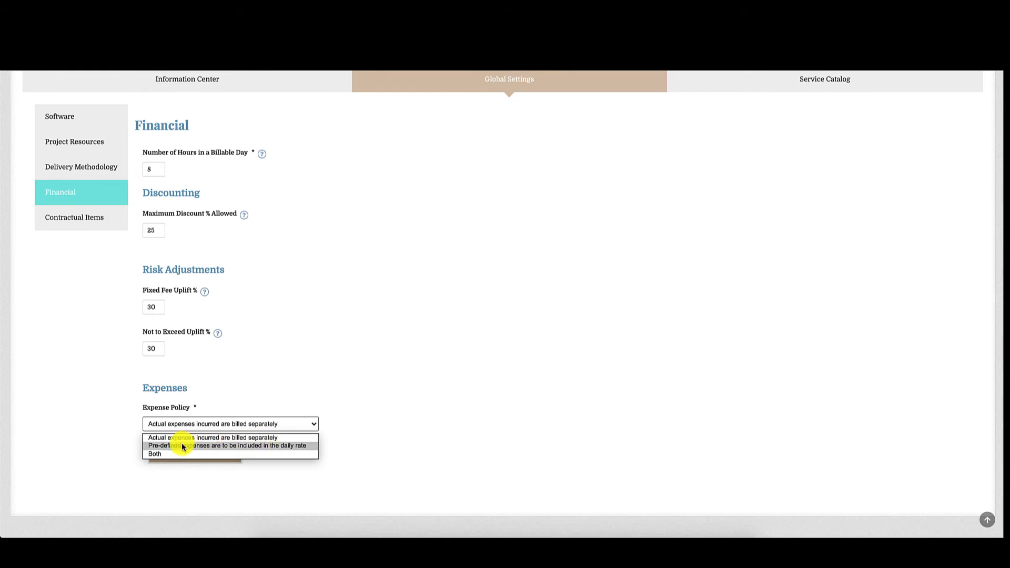
left_click(263, 454)
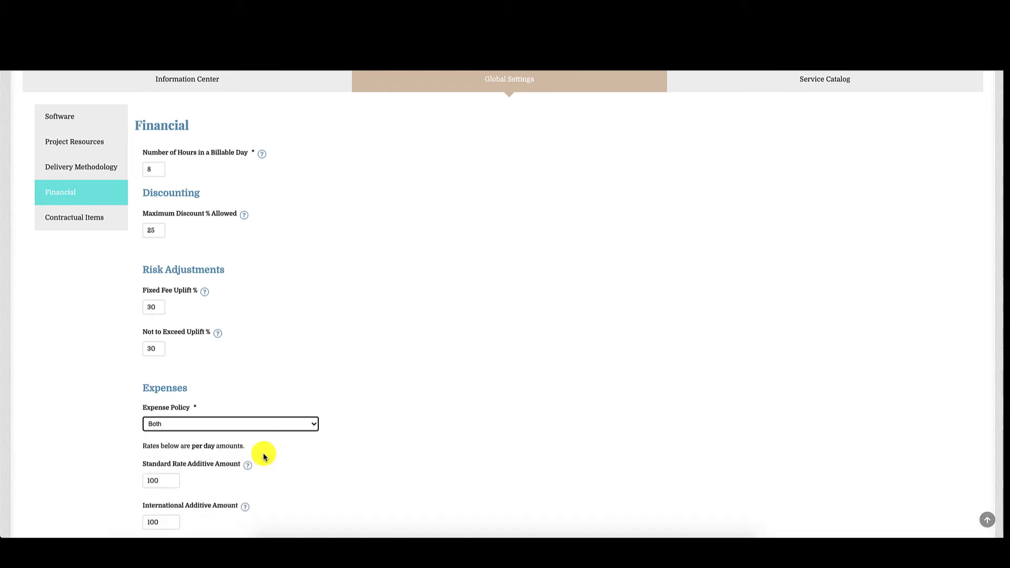
left_click(295, 415)
left_click(293, 446)
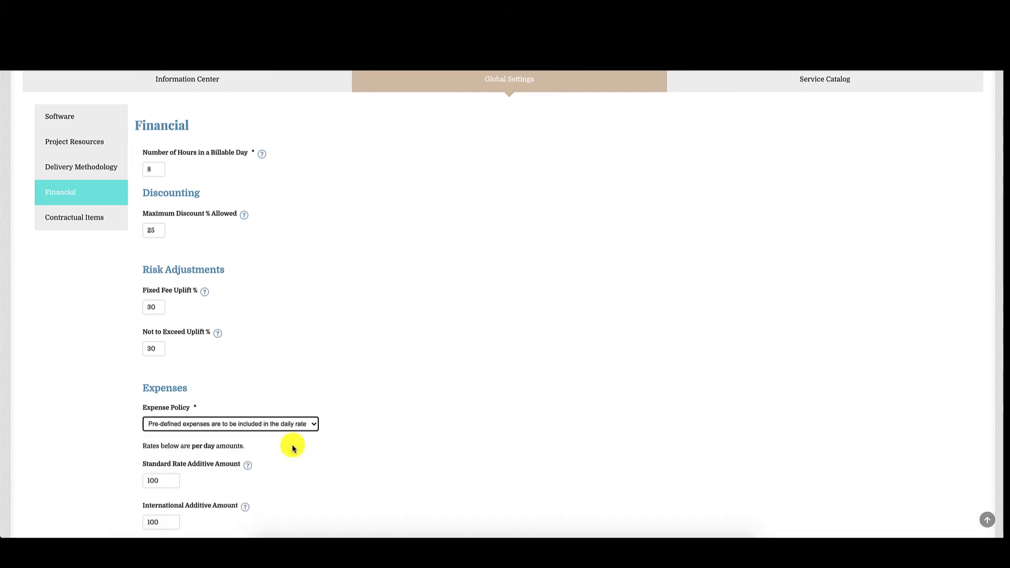
scroll(293, 447, "down", 1)
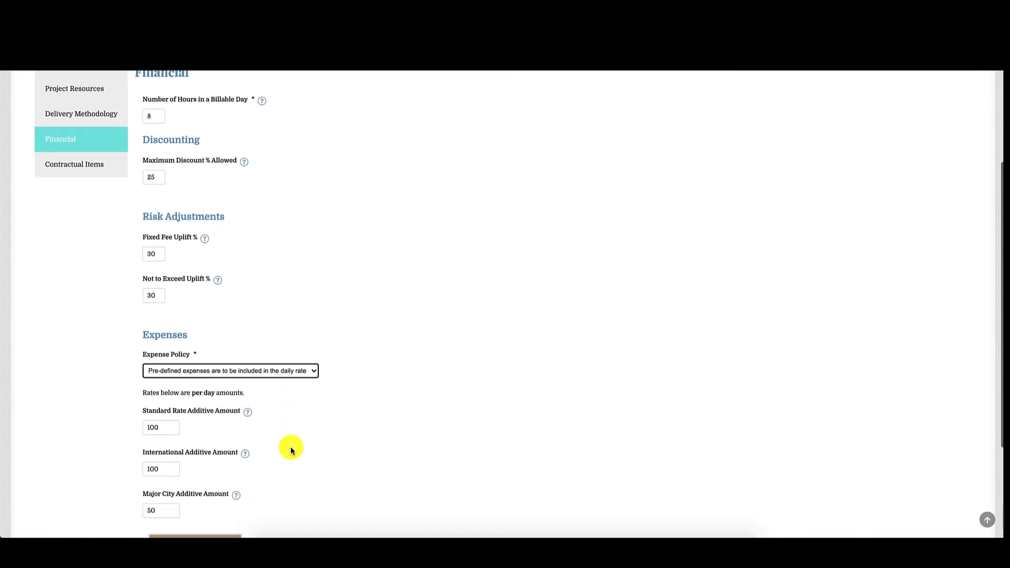
scroll(291, 449, "down", 2)
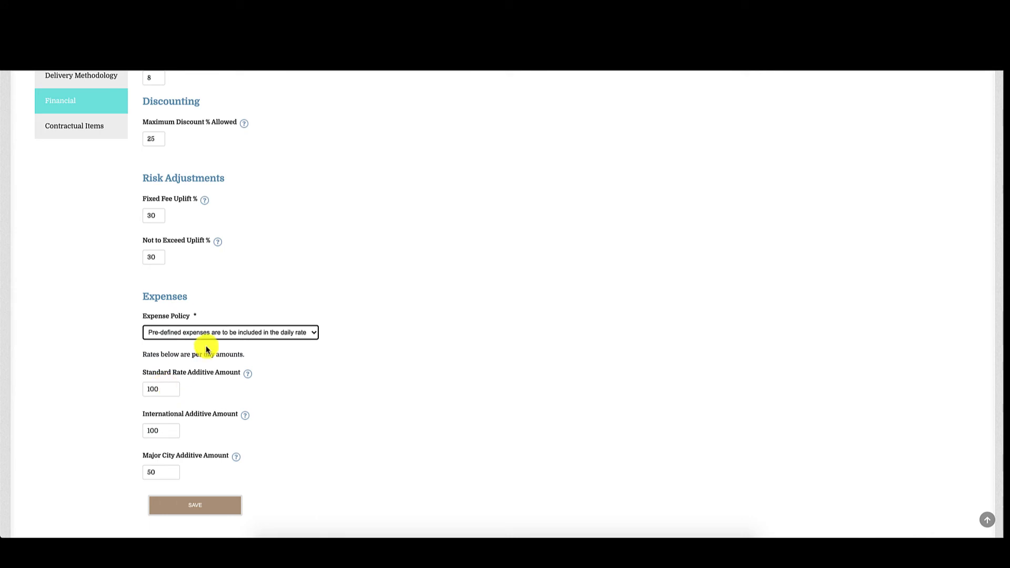
left_click_drag(191, 356, 217, 355)
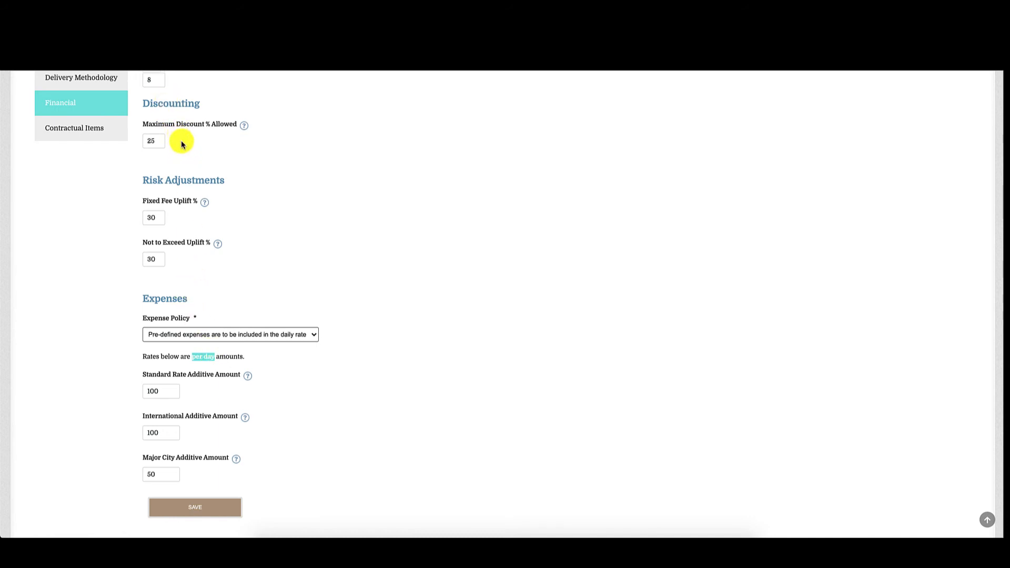
Set the International Additive Amount to 200 per day under Expenses
scroll(165, 113, "up", 1)
scroll(228, 330, "down", 3)
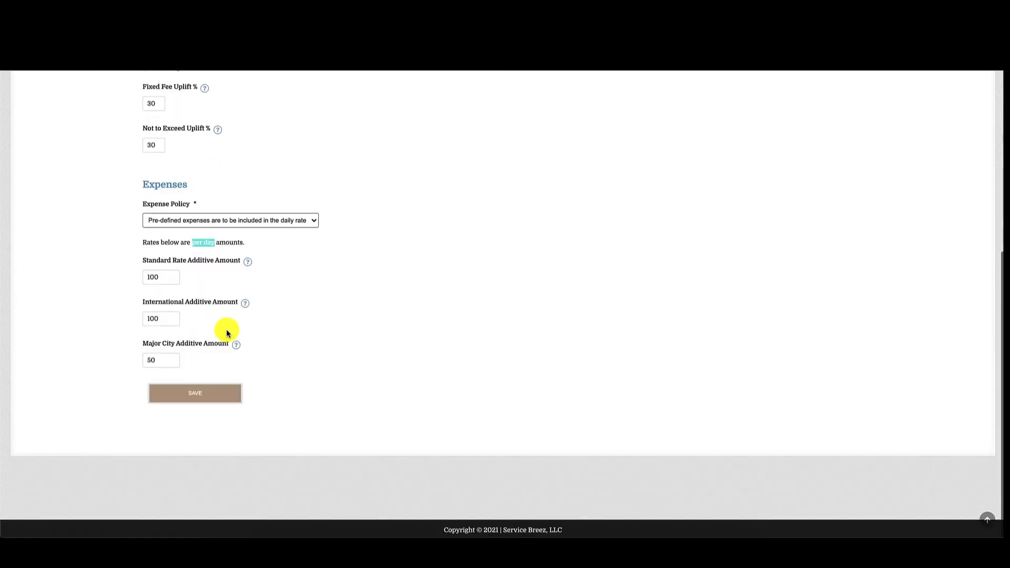
left_click(178, 283)
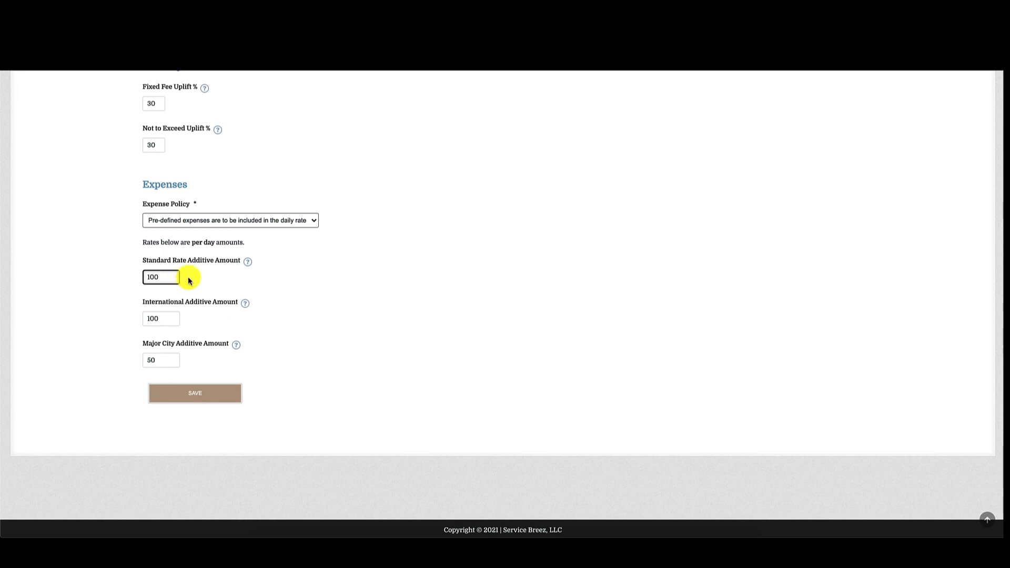
left_click(196, 277)
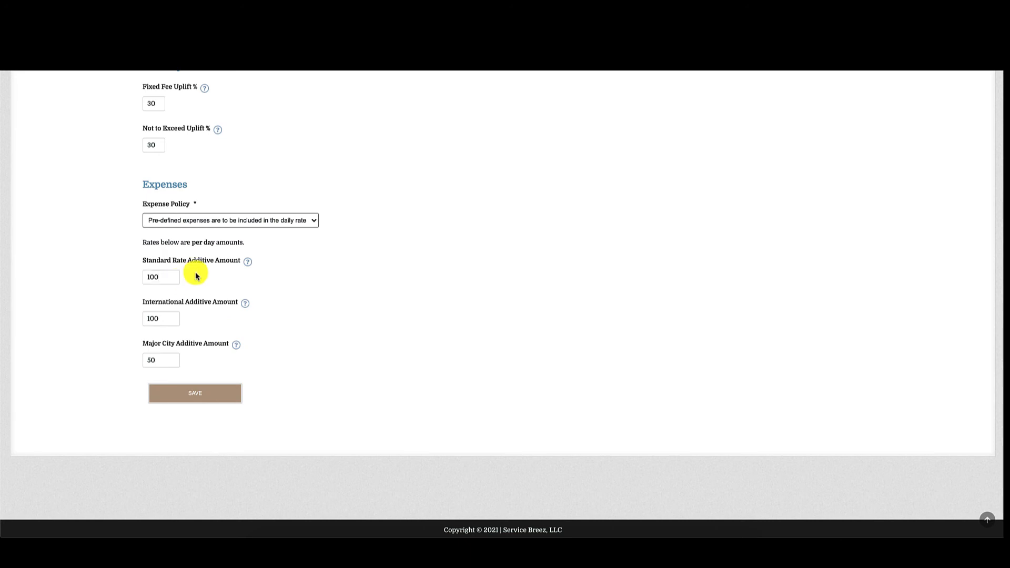
left_click(151, 319)
type("200")
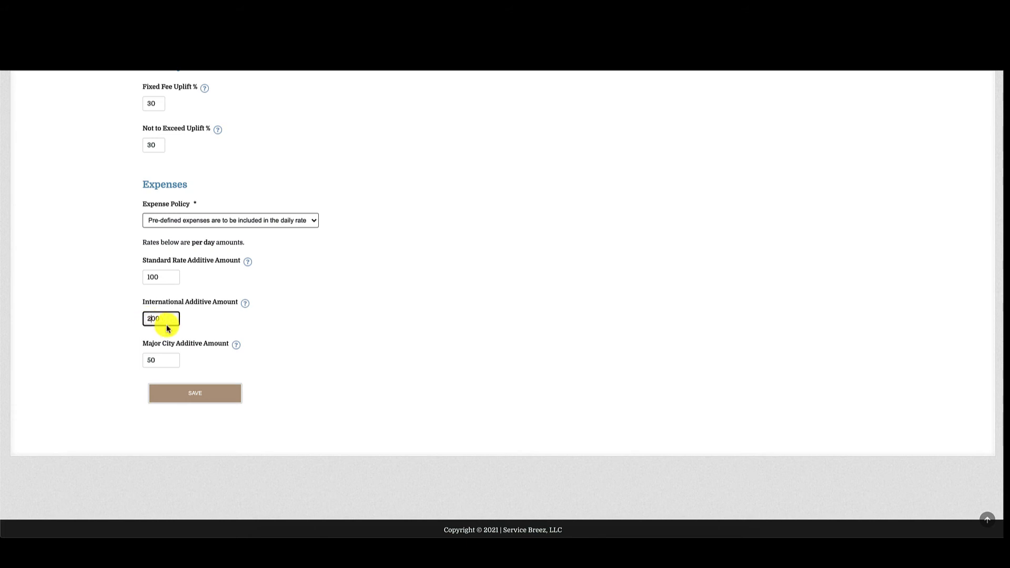
left_click(210, 325)
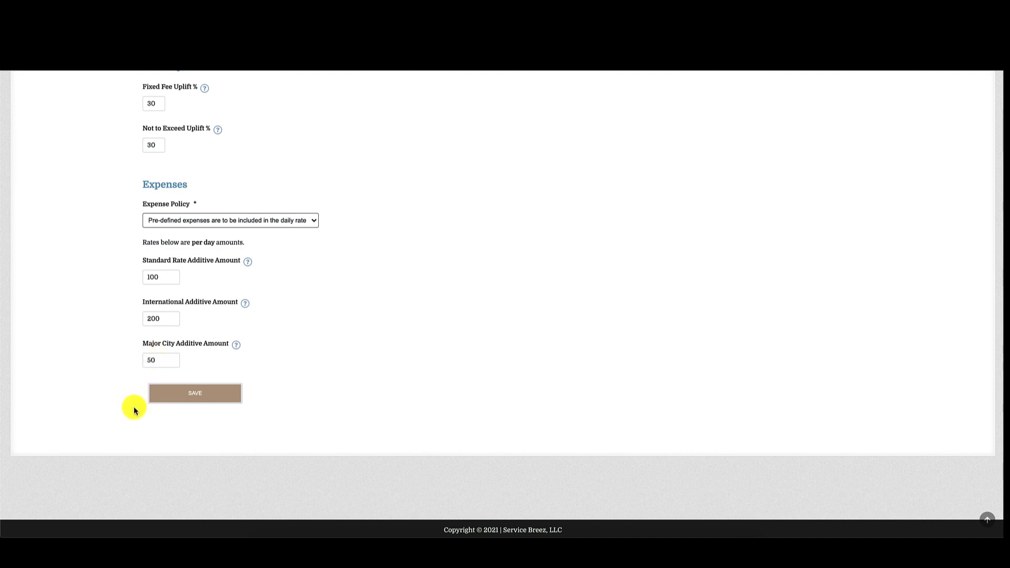
Review the completed Financial settings, save them and dismiss the confirmation message
scroll(134, 411, "up", 2)
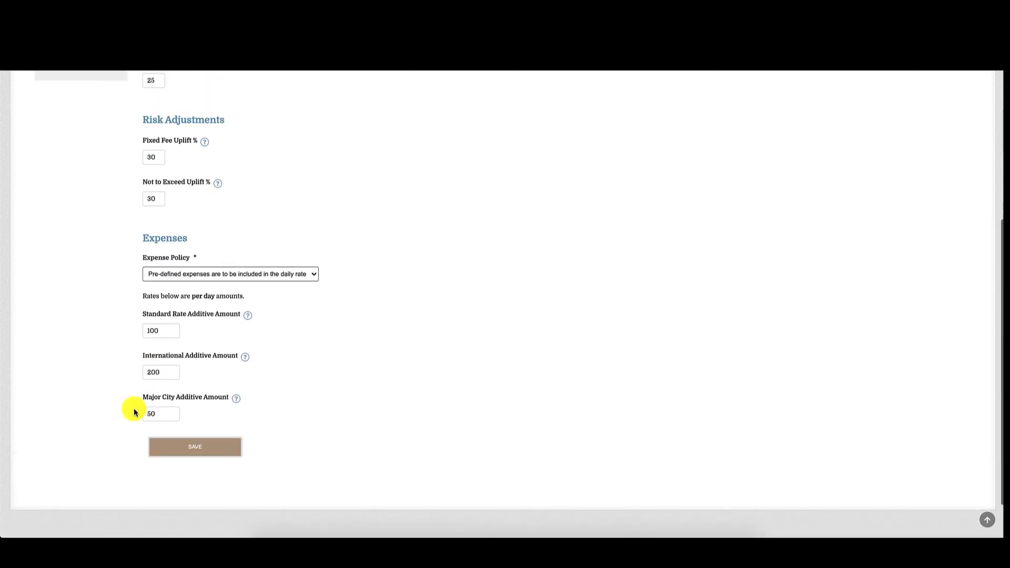
scroll(133, 409, "up", 1)
scroll(133, 409, "up", 2)
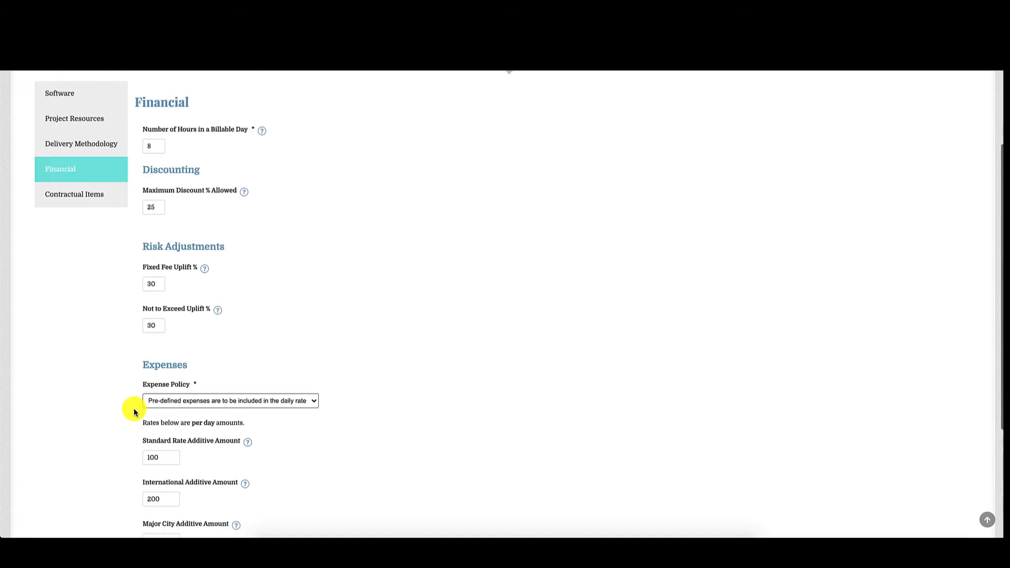
scroll(197, 363, "down", 1)
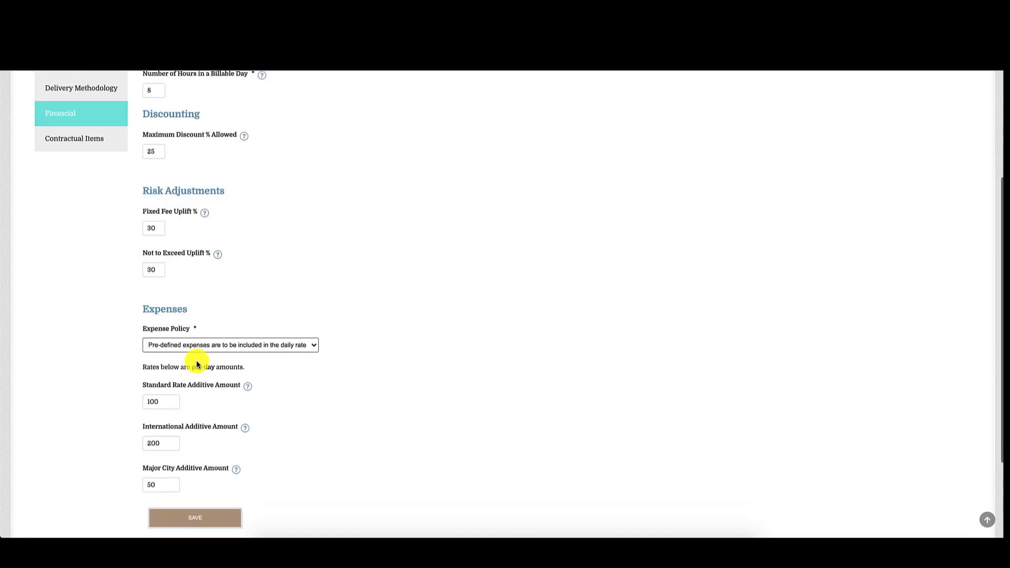
scroll(197, 360, "down", 1)
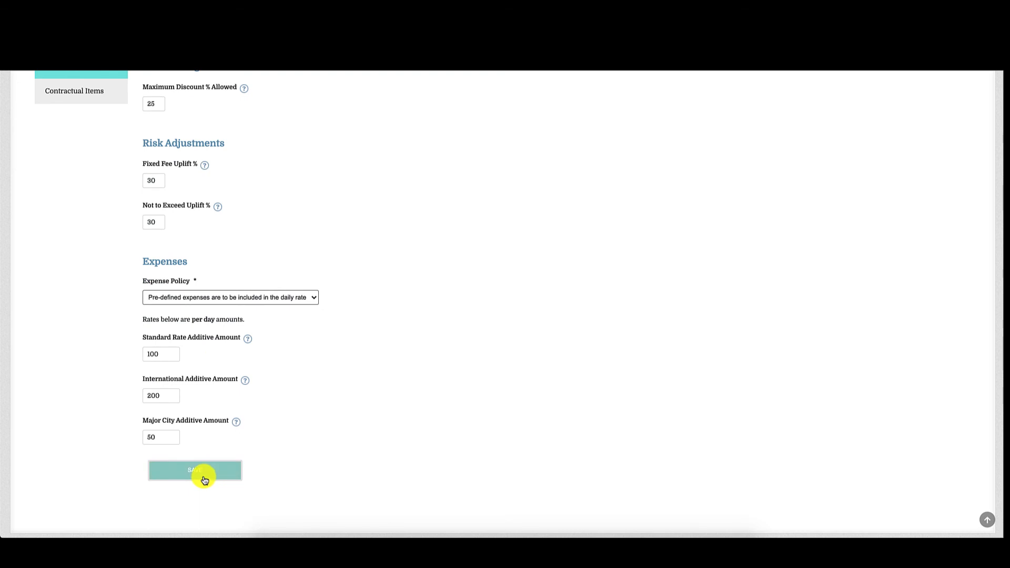
left_click(205, 480)
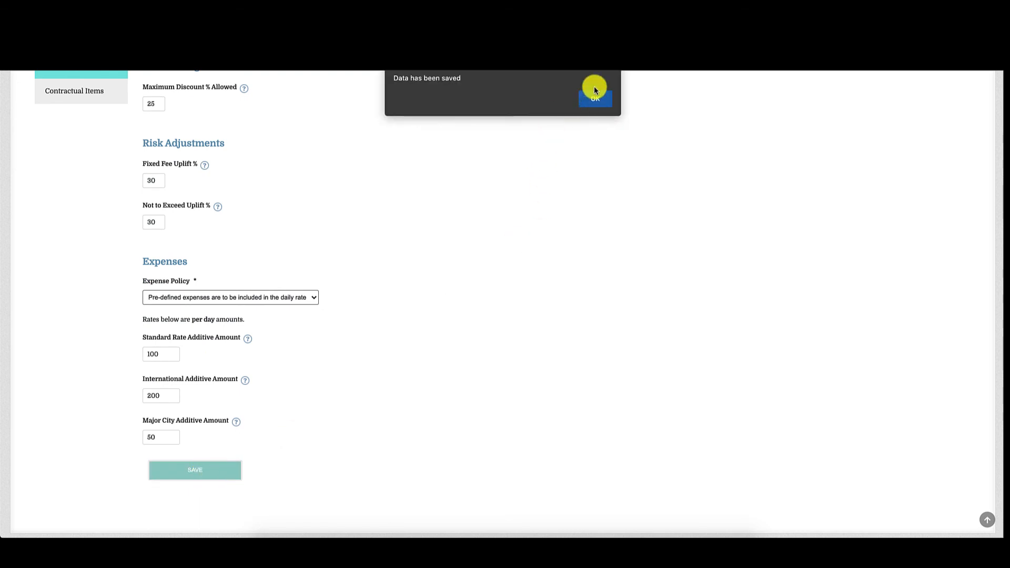
left_click(595, 94)
scroll(463, 289, "up", 4)
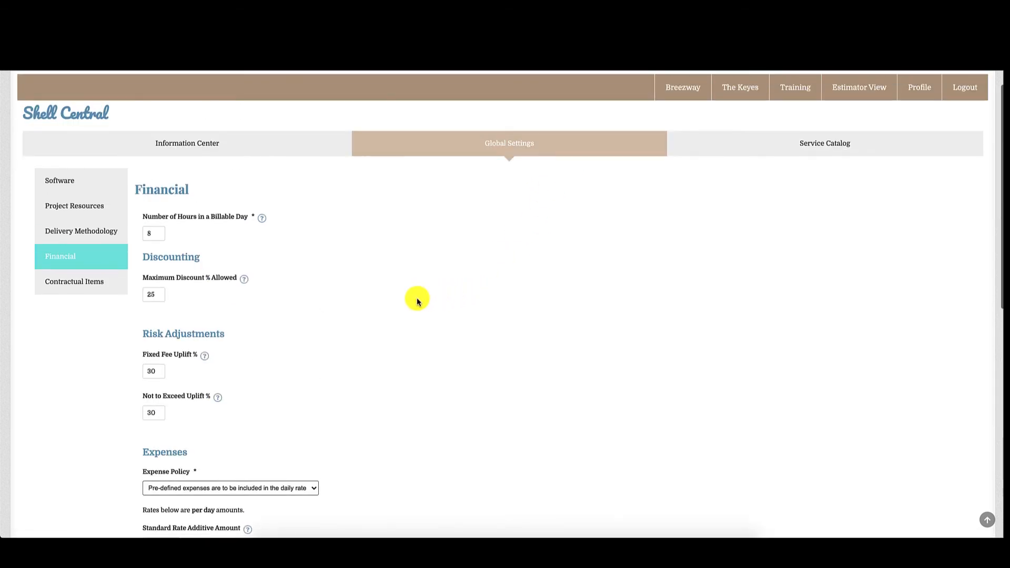
scroll(393, 293, "up", 1)
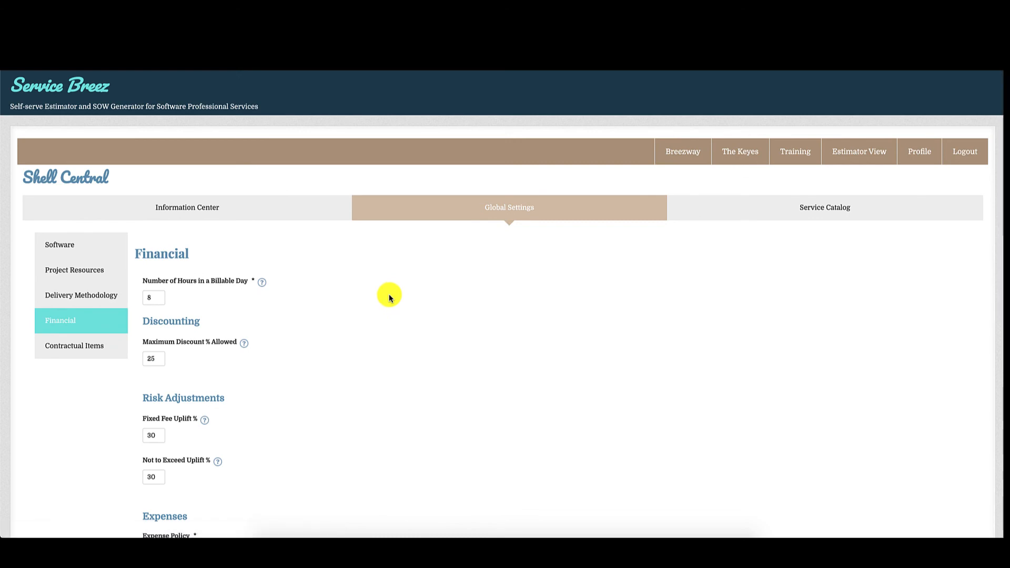